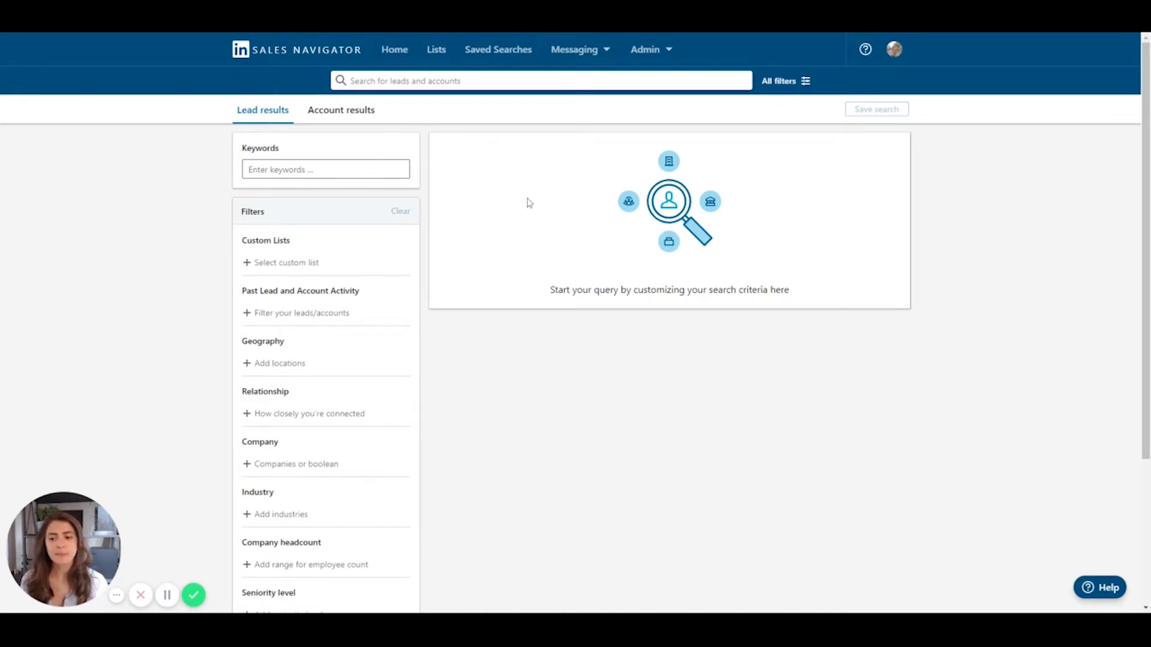
Filter the lead search by the companies Loom, Zapier and Pipedrive
{"action": "scroll", "coordinate": [521, 198], "scroll_direction": "down", "scroll_amount": 2}
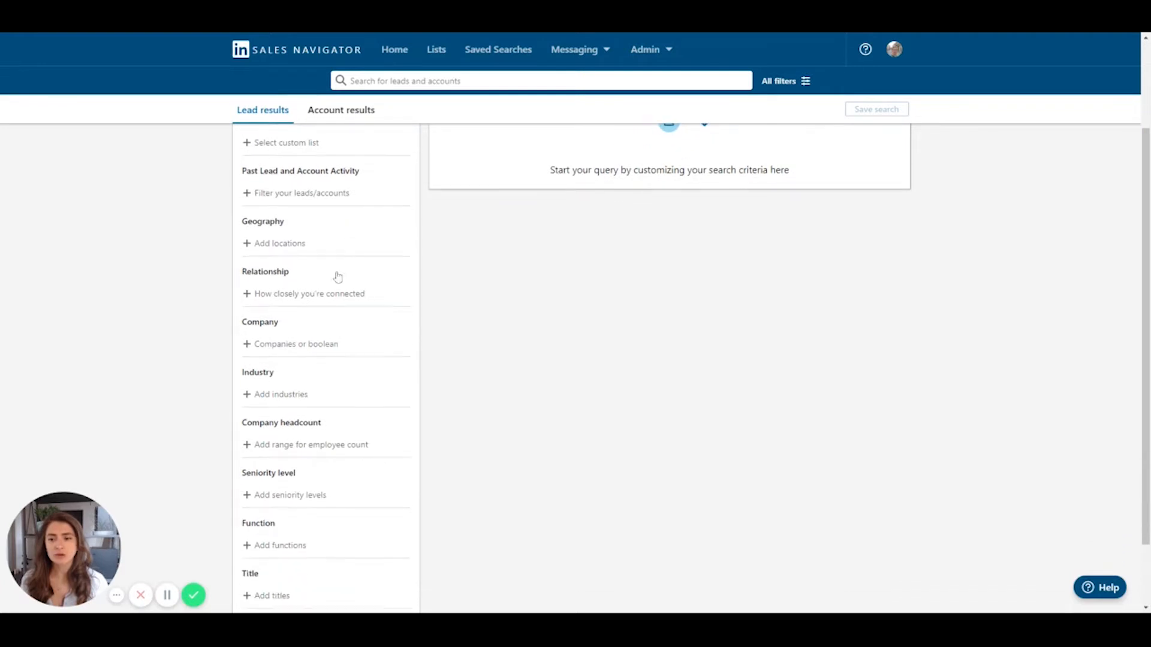
{"action": "left_click", "coordinate": [279, 343]}
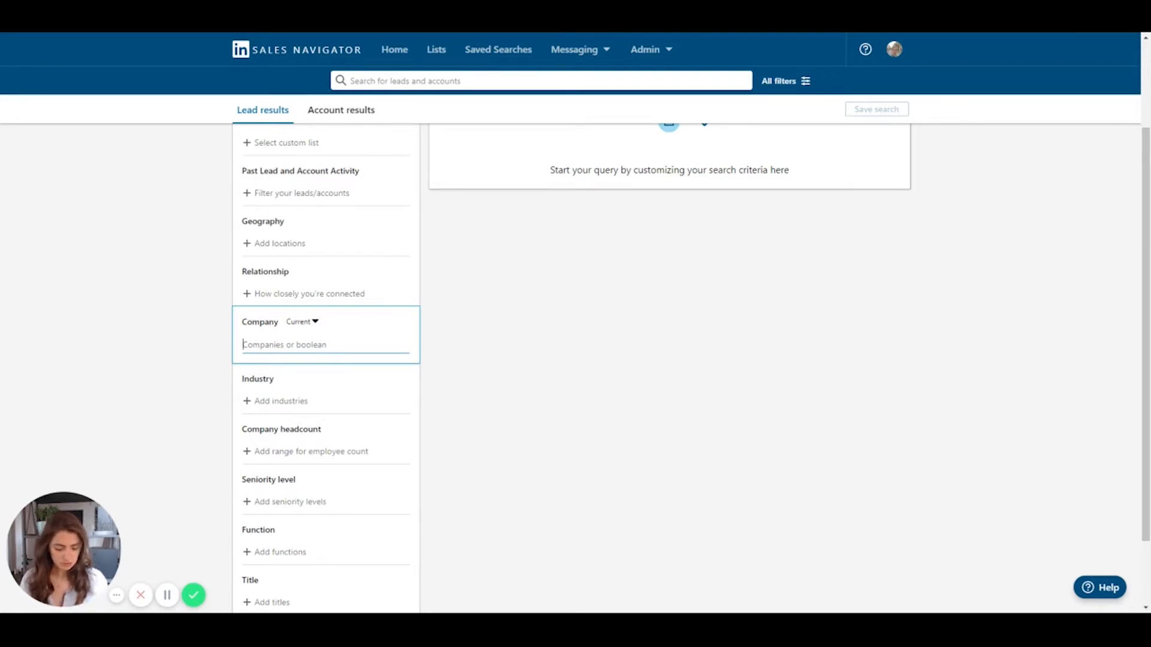
{"action": "type", "text": "Loom"}
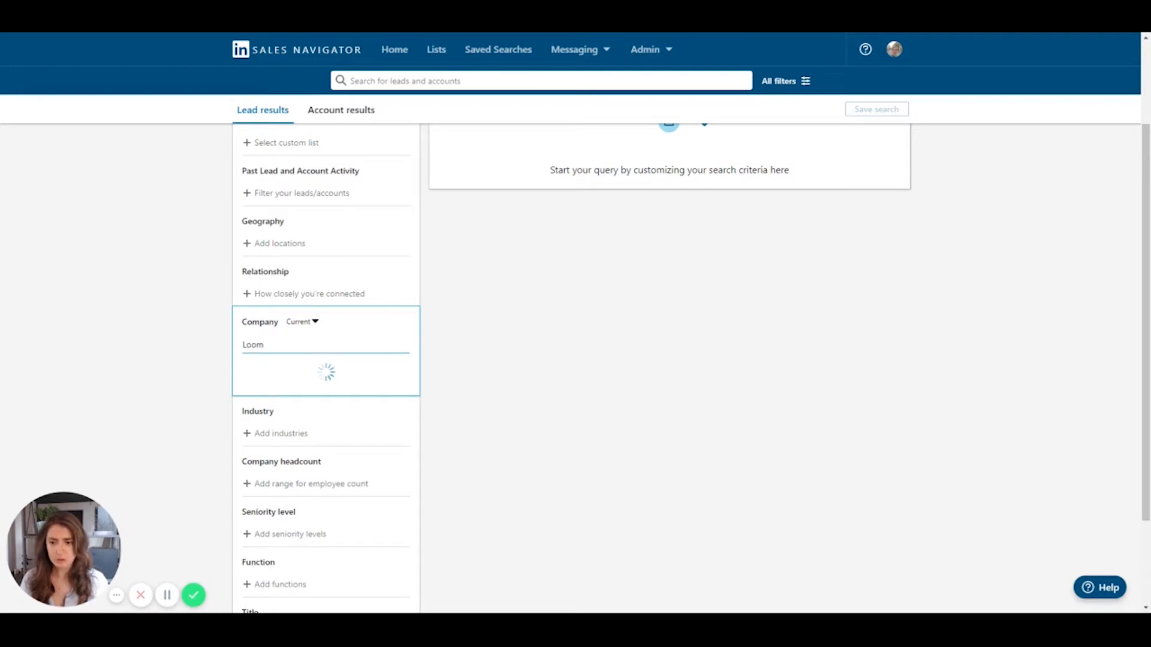
{"action": "left_click", "coordinate": [273, 373]}
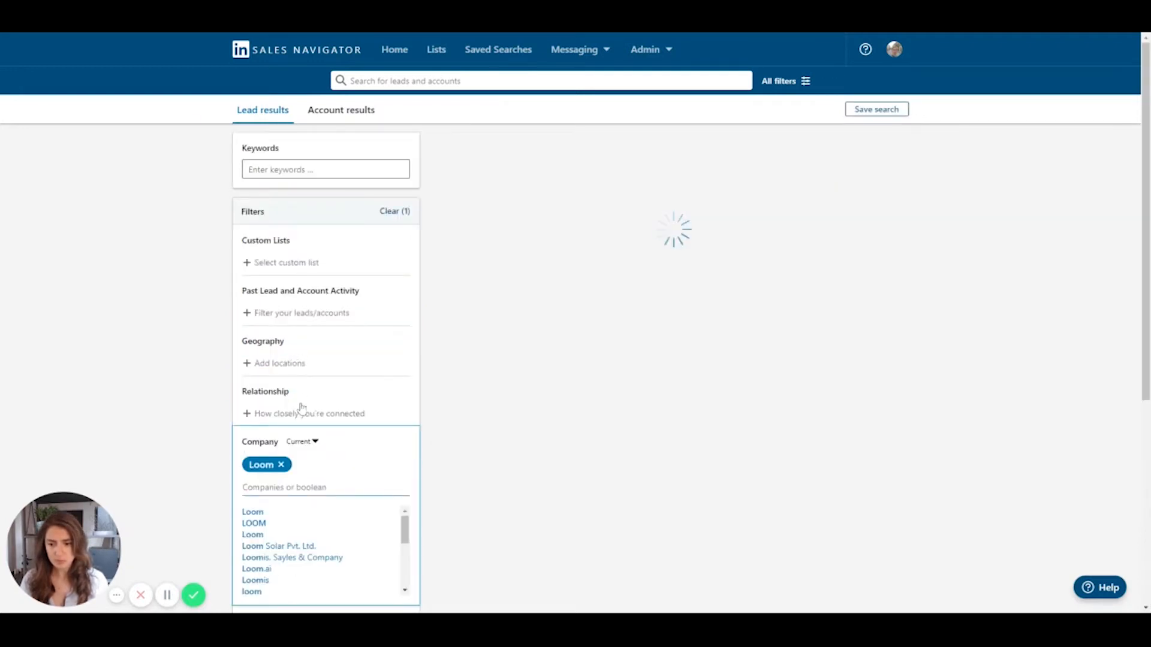
{"action": "type", "text": "Zapier"}
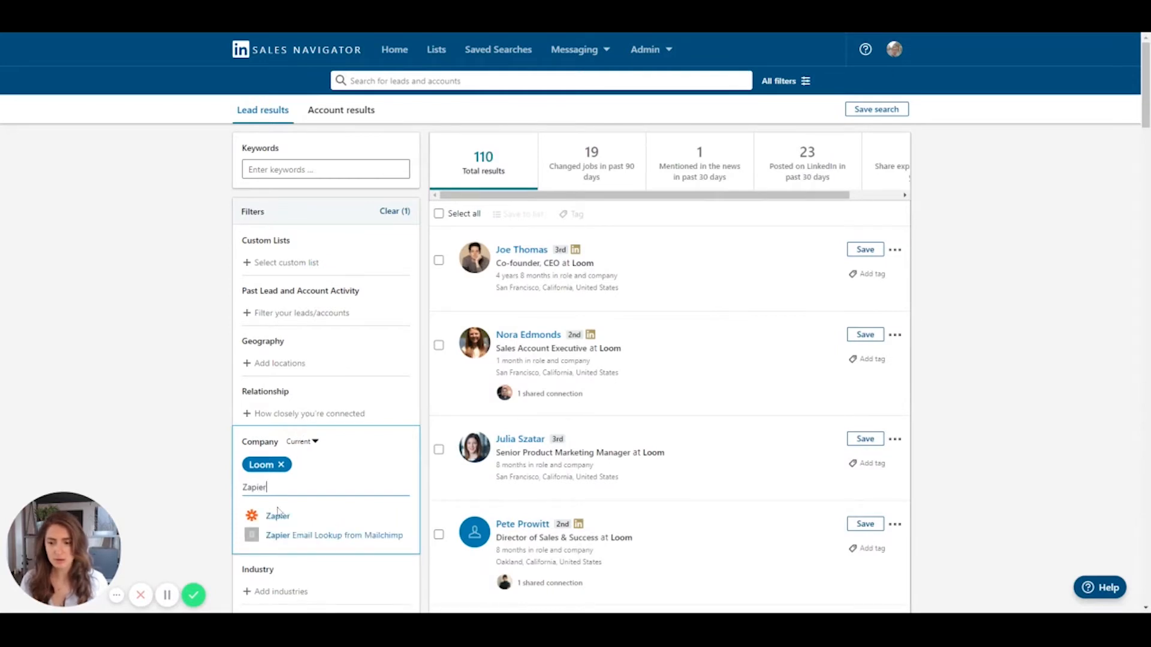
{"action": "left_click", "coordinate": [277, 516]}
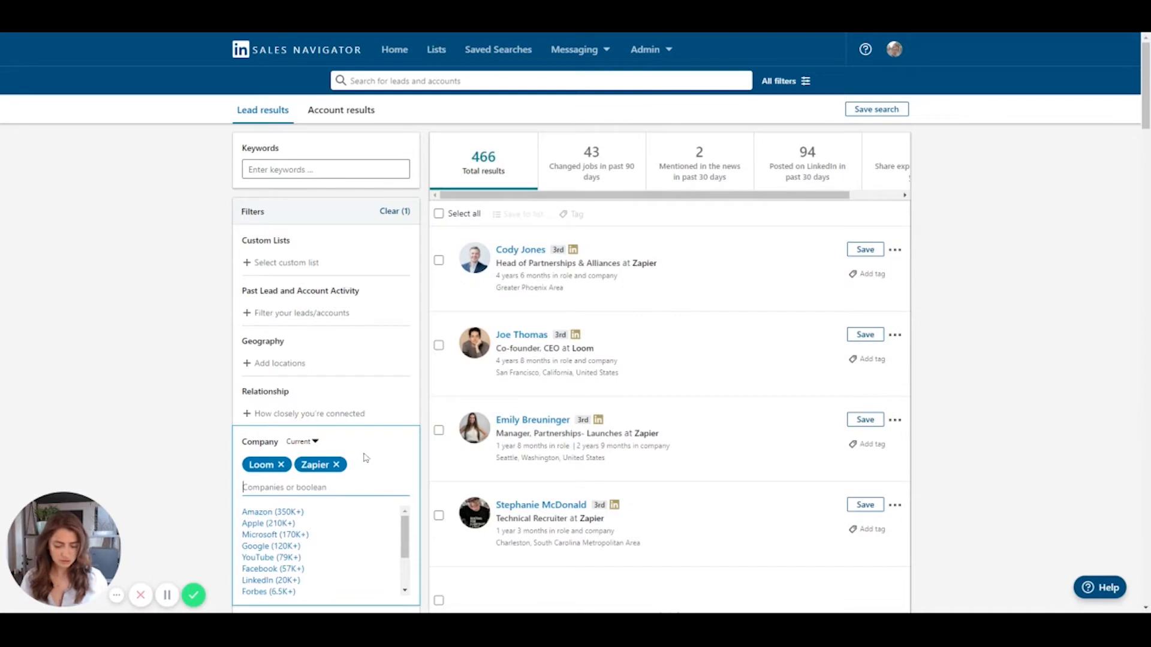
{"action": "type", "text": "Pipedrive"}
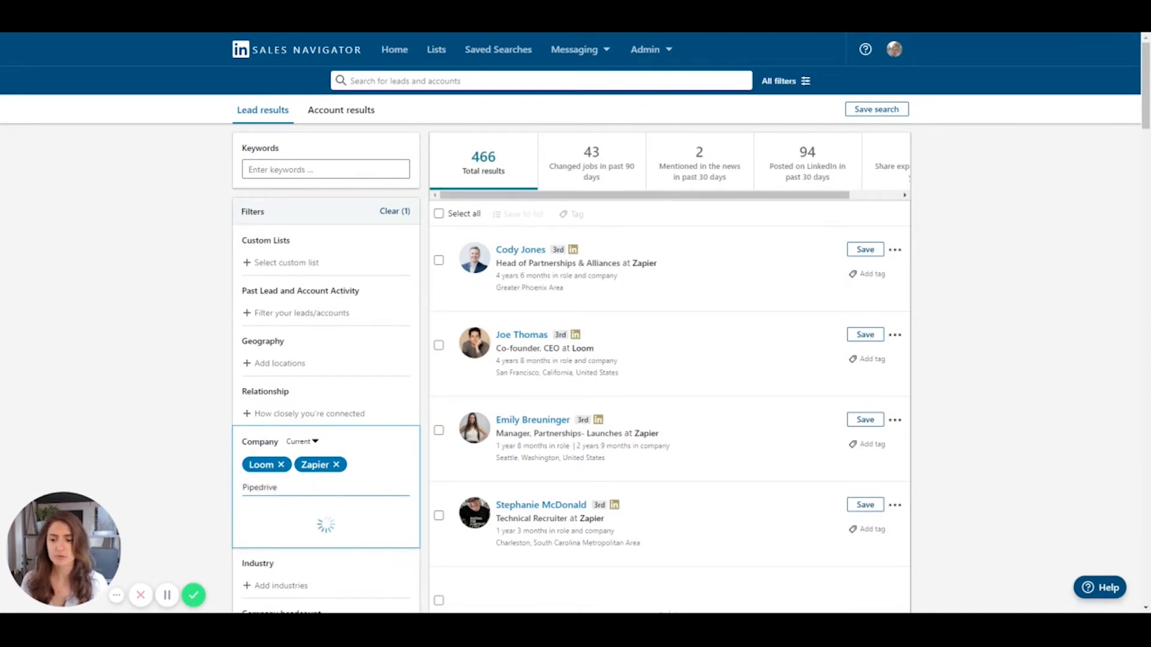
{"action": "left_click", "coordinate": [295, 511]}
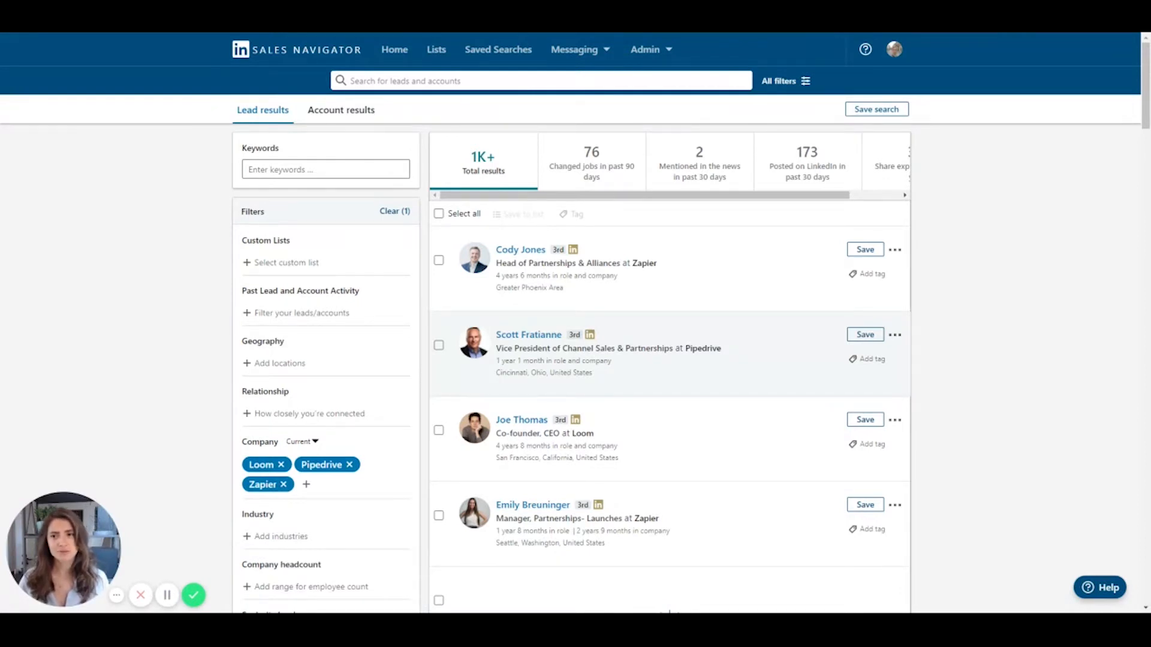
Set the company filter's scope to Past not current
{"action": "left_click", "coordinate": [313, 442]}
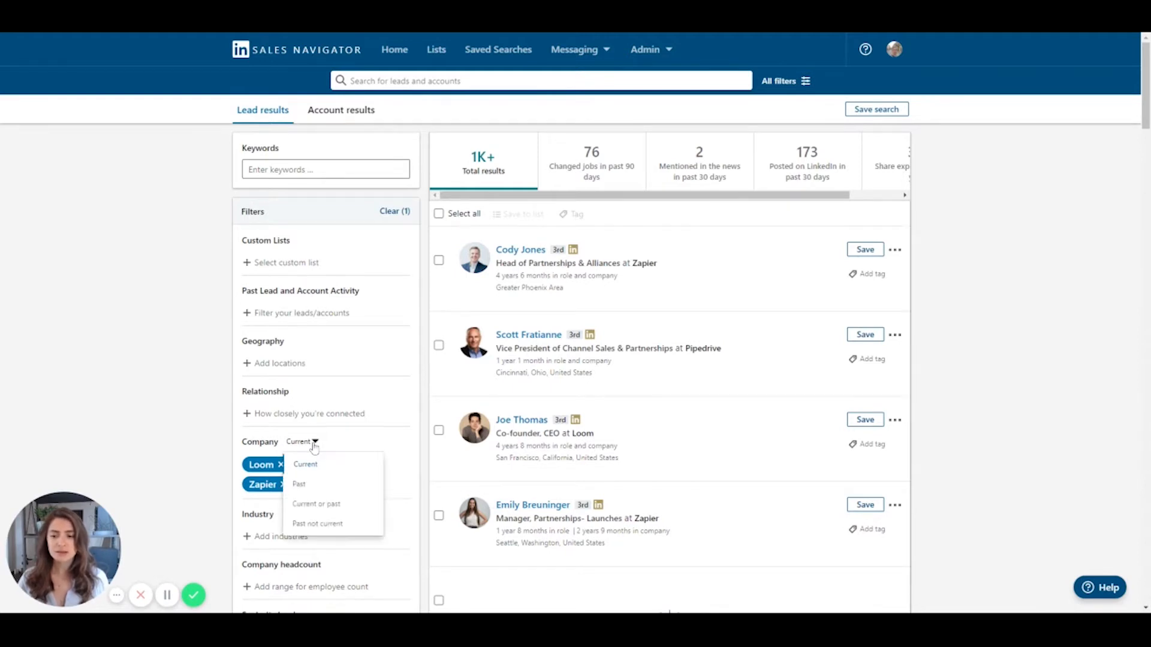
{"action": "left_click", "coordinate": [317, 525]}
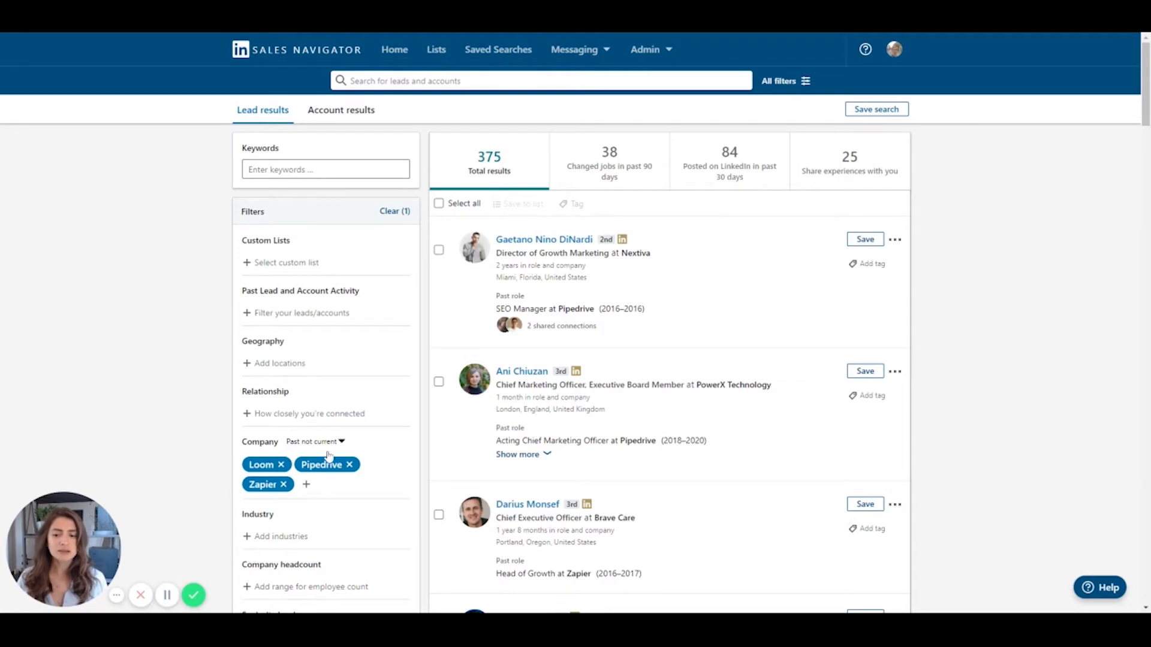
{"action": "mouse_move", "coordinate": [357, 472]}
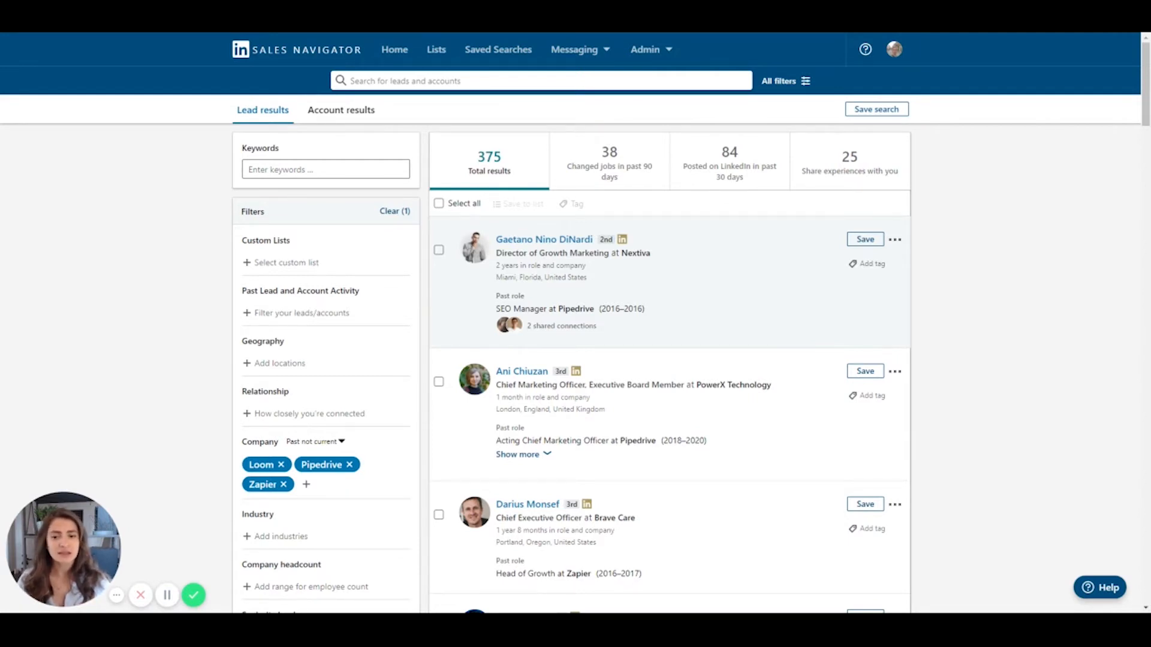
Narrow the lead results to people who changed jobs in the past 90 days
{"action": "scroll", "coordinate": [766, 293], "scroll_direction": "down", "scroll_amount": 5}
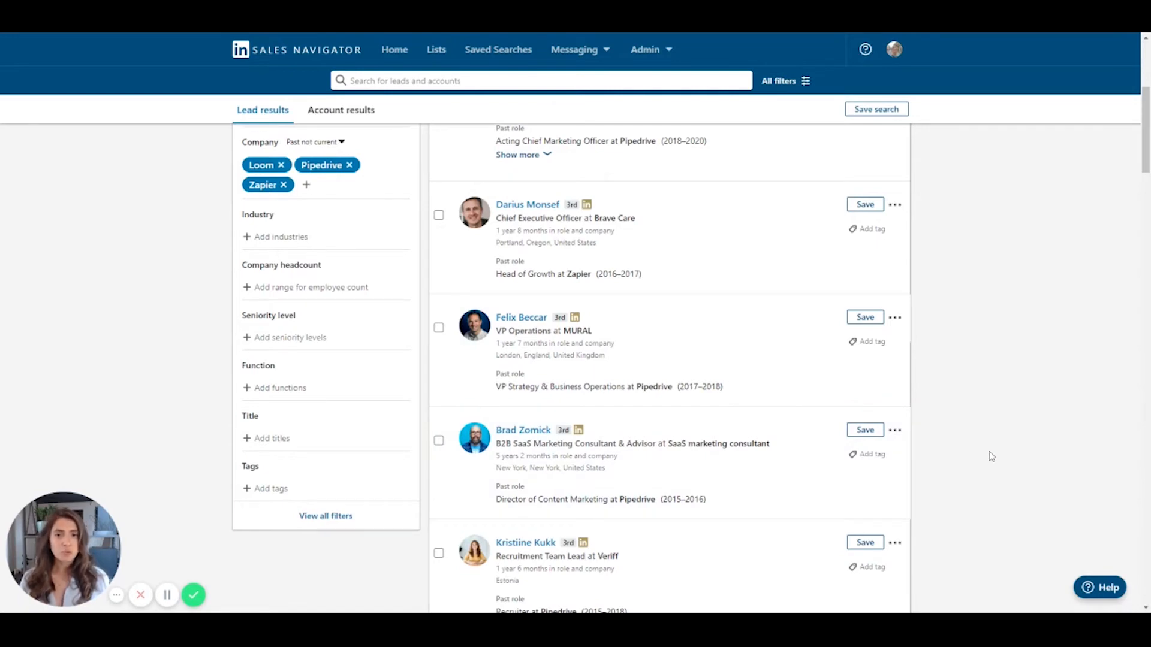
{"action": "scroll", "coordinate": [992, 457], "scroll_direction": "up", "scroll_amount": 5}
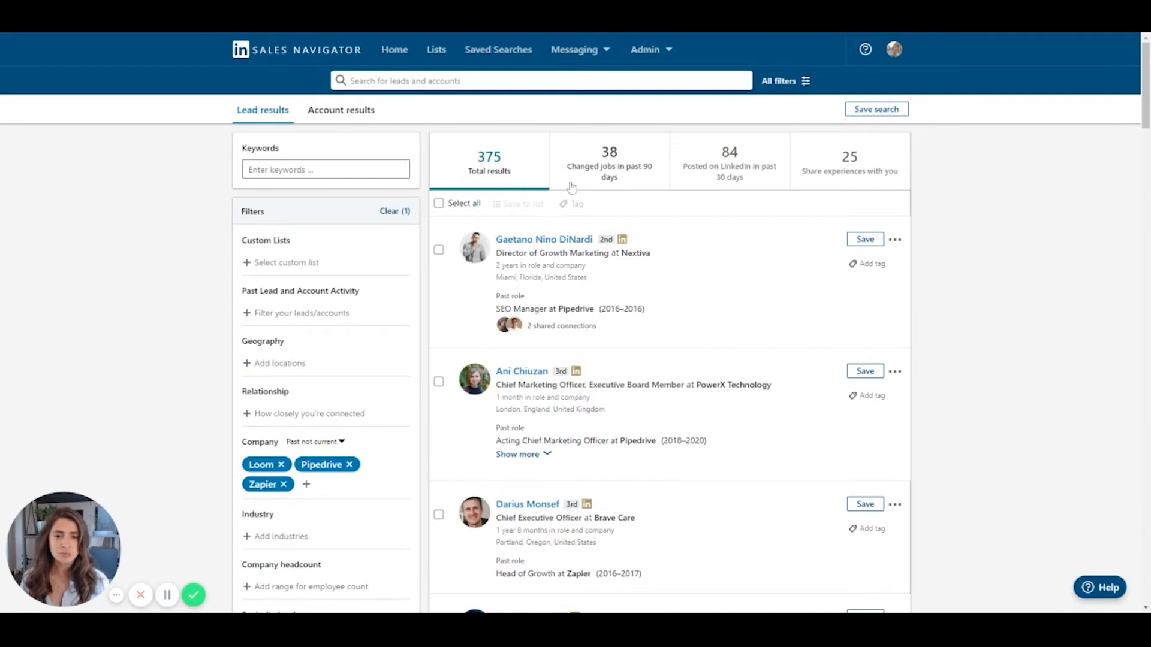
{"action": "left_click", "coordinate": [645, 178]}
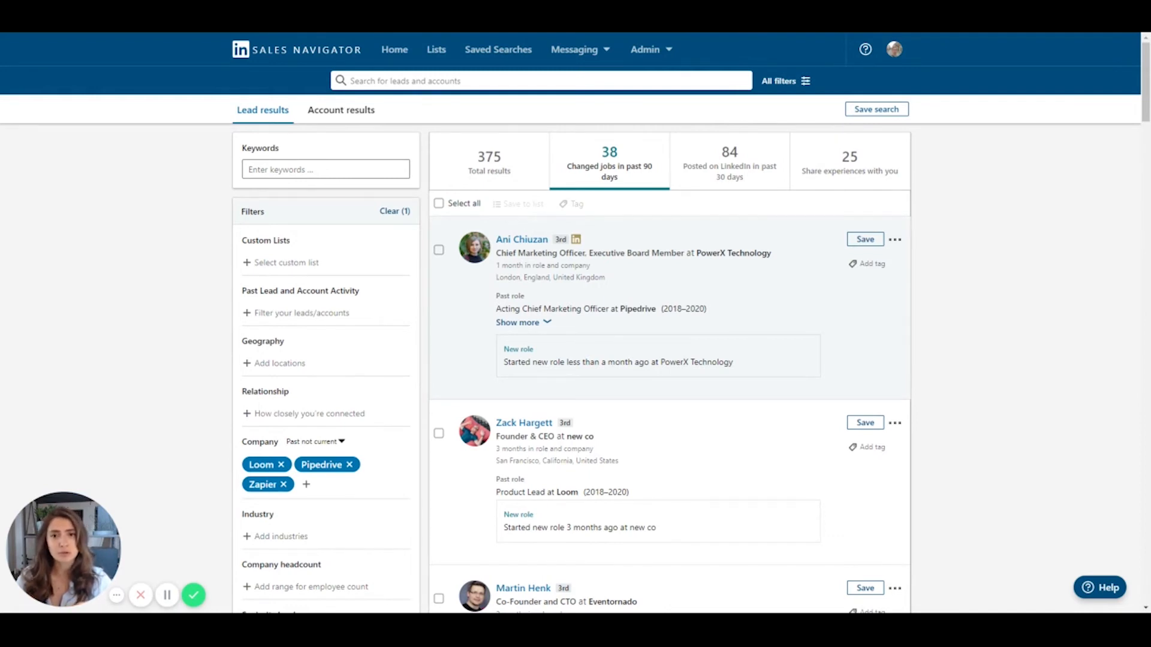
Review the recent job changers' new roles and their past roles at the filtered companies
{"action": "scroll", "coordinate": [669, 359], "scroll_direction": "down", "scroll_amount": 2}
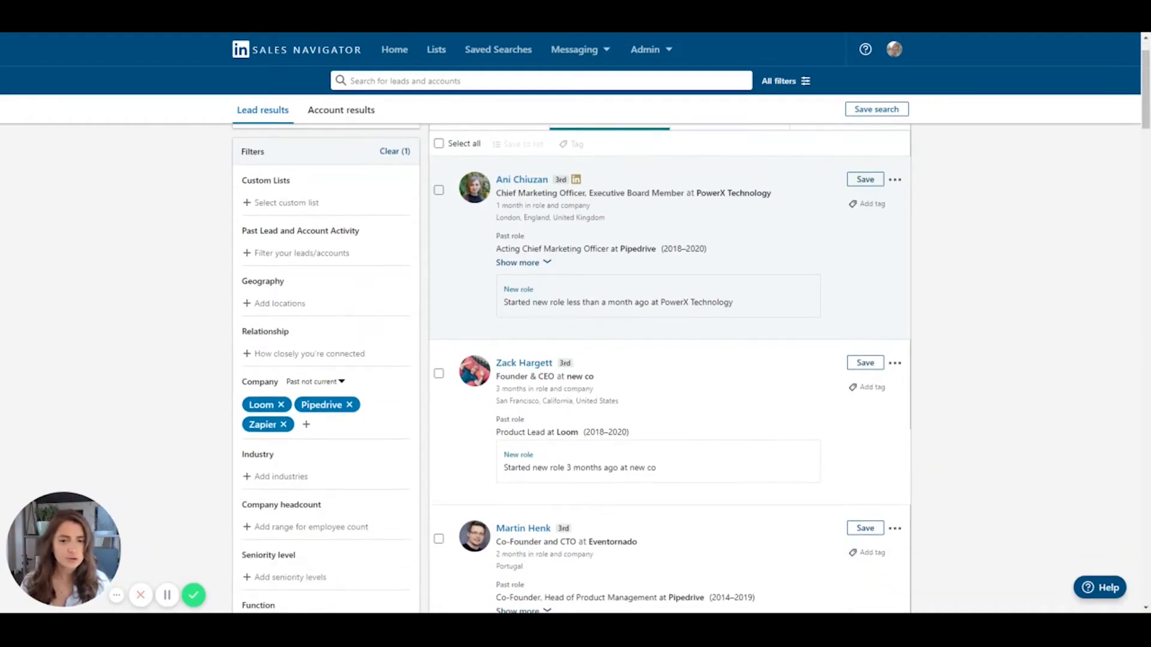
{"action": "scroll", "coordinate": [683, 268], "scroll_direction": "down", "scroll_amount": 3}
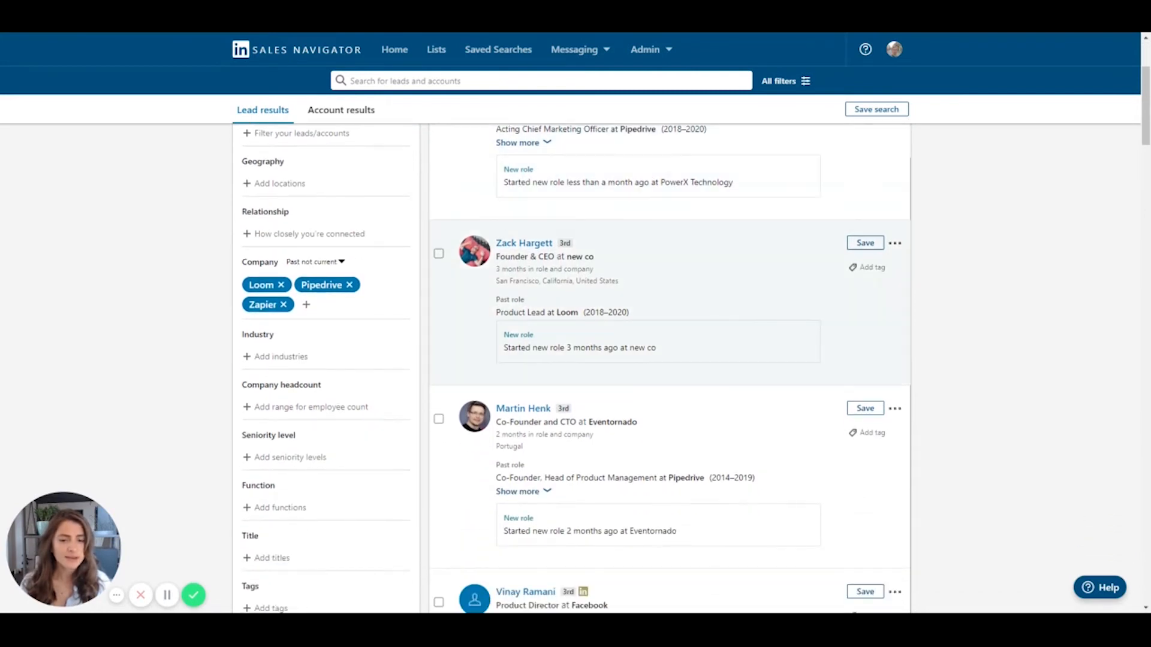
{"action": "scroll", "coordinate": [683, 267], "scroll_direction": "down", "scroll_amount": 3}
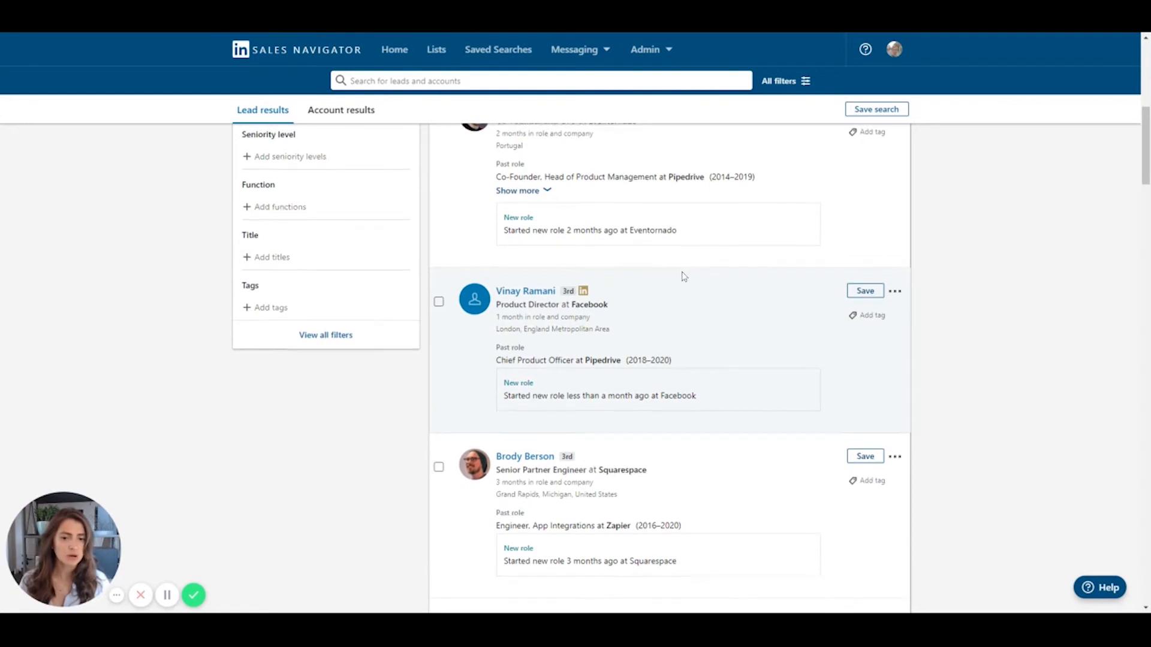
{"action": "scroll", "coordinate": [684, 277], "scroll_direction": "down", "scroll_amount": 1}
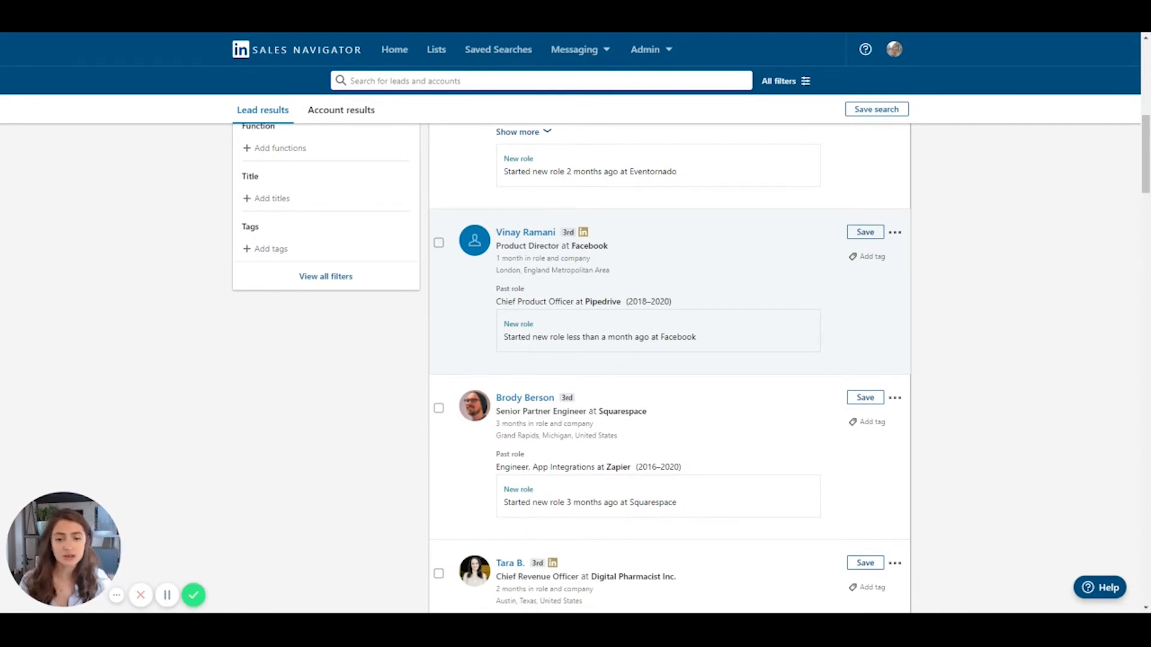
{"action": "scroll", "coordinate": [664, 287], "scroll_direction": "down", "scroll_amount": 1}
{"action": "scroll", "coordinate": [671, 292], "scroll_direction": "up", "scroll_amount": 7}
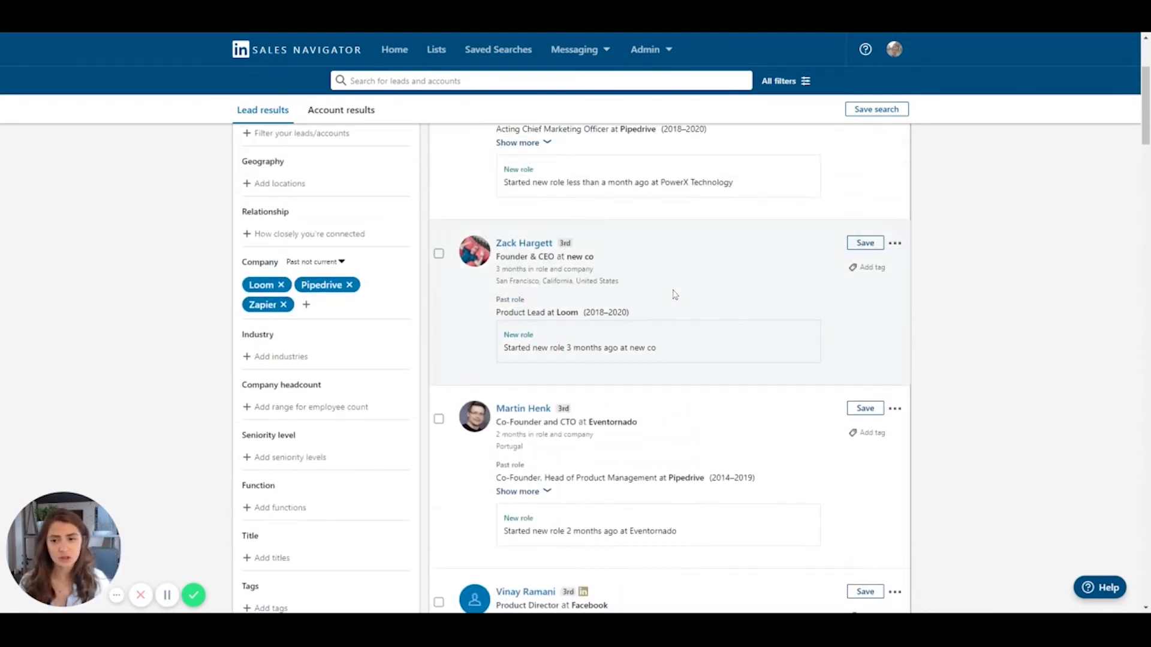
{"action": "scroll", "coordinate": [675, 294], "scroll_direction": "up", "scroll_amount": 3}
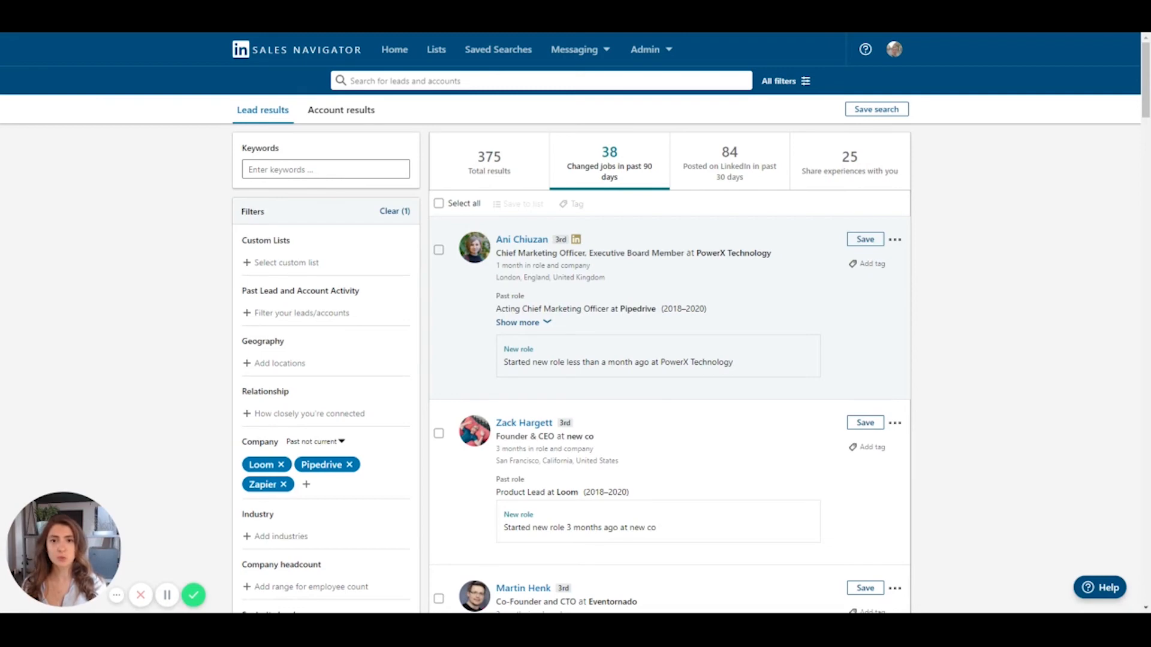
Add the CXO seniority level filter and show the leads who changed jobs in the past 90 days
{"action": "scroll", "coordinate": [329, 273], "scroll_direction": "down", "scroll_amount": 5}
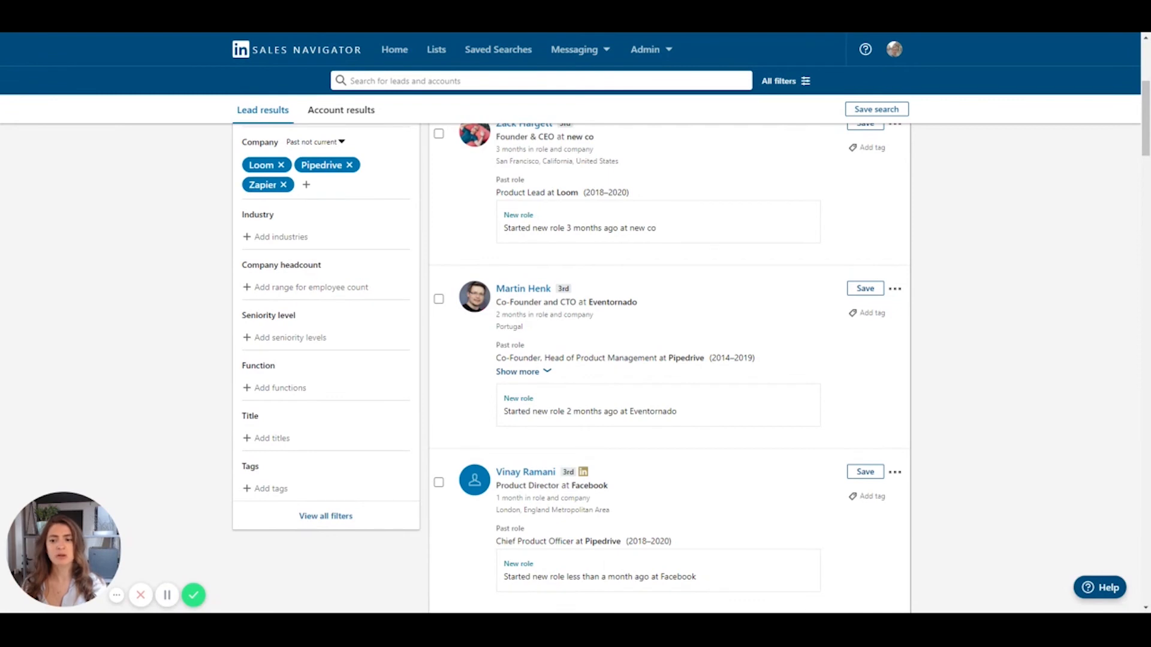
{"action": "left_click", "coordinate": [300, 338]}
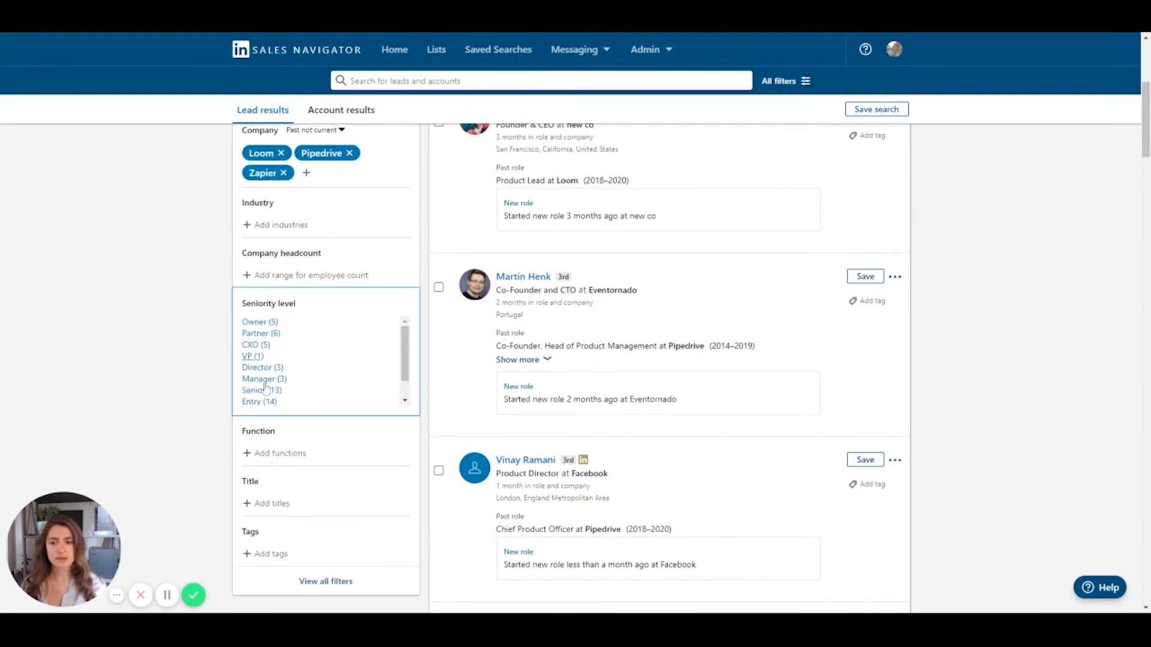
{"action": "left_click", "coordinate": [252, 346]}
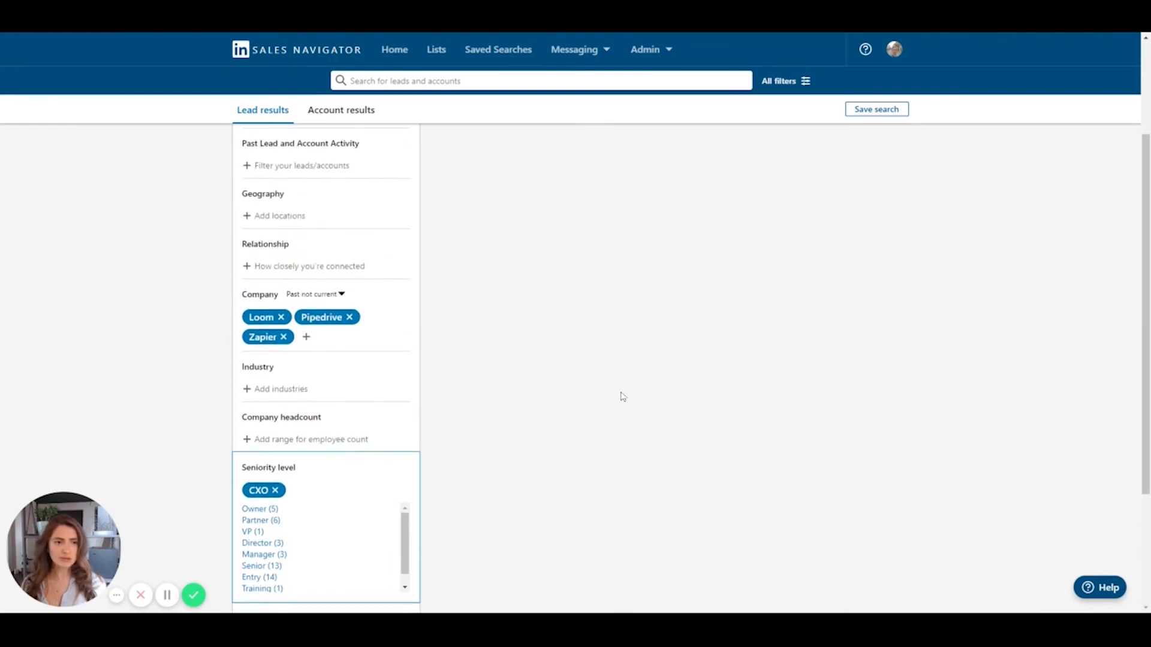
{"action": "left_click", "coordinate": [605, 174]}
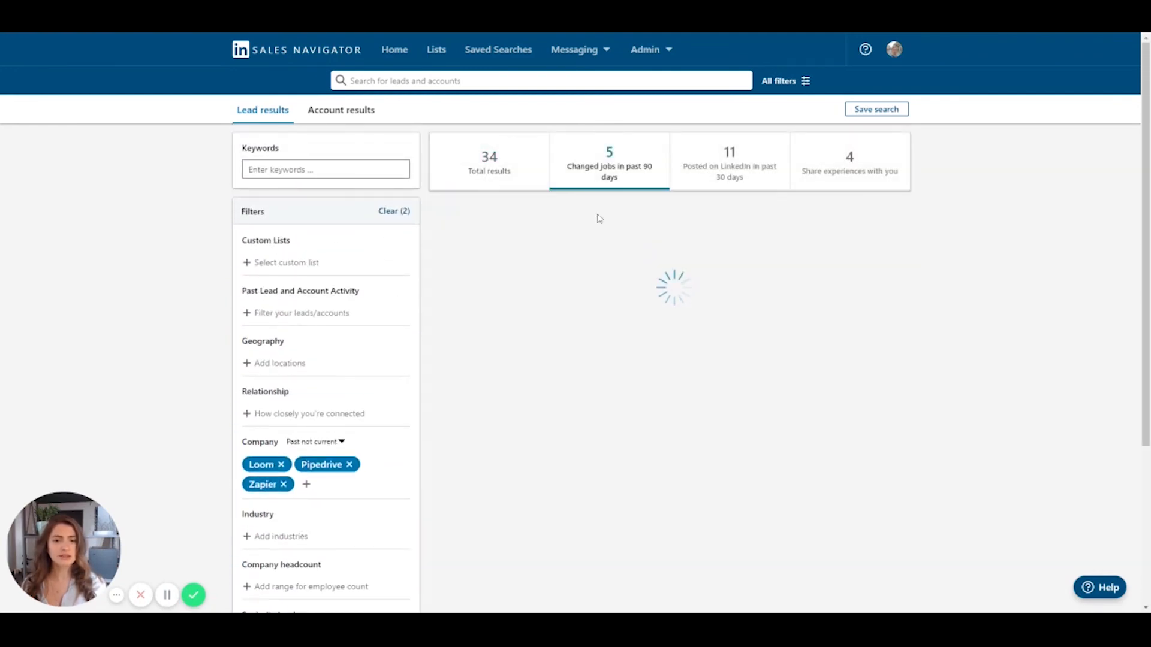
Examine the CXO-level leads' new positions and past roles against the applied company and seniority filters
{"action": "scroll", "coordinate": [683, 265], "scroll_direction": "down", "scroll_amount": 5}
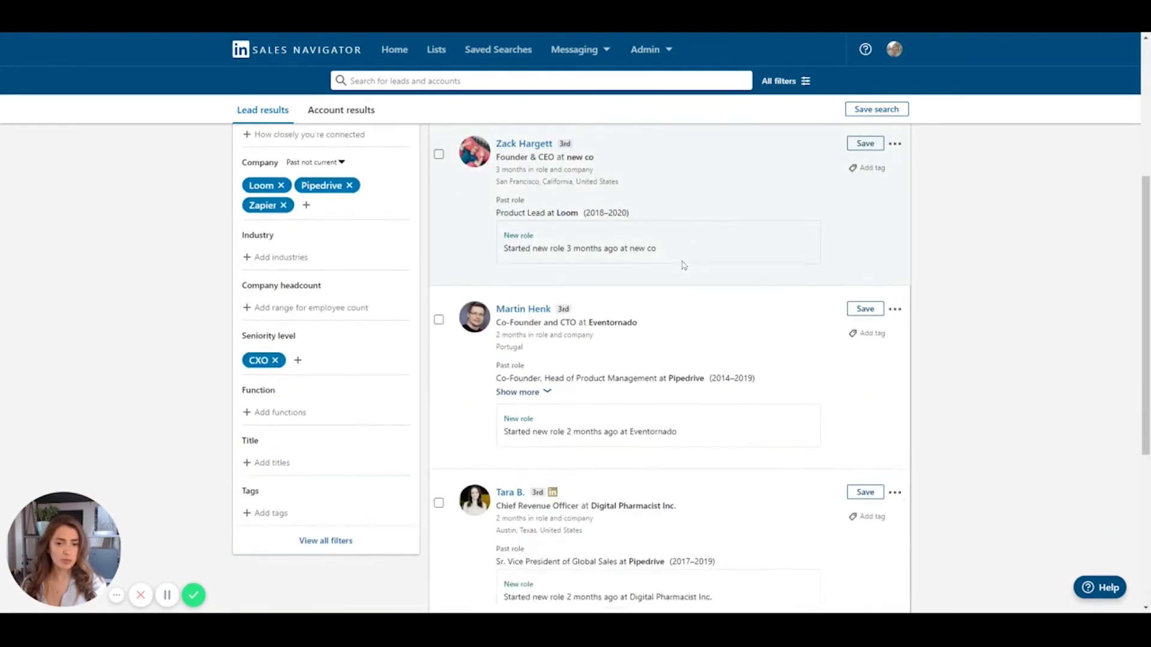
{"action": "scroll", "coordinate": [684, 265], "scroll_direction": "down", "scroll_amount": 5}
{"action": "scroll", "coordinate": [702, 359], "scroll_direction": "up", "scroll_amount": 10}
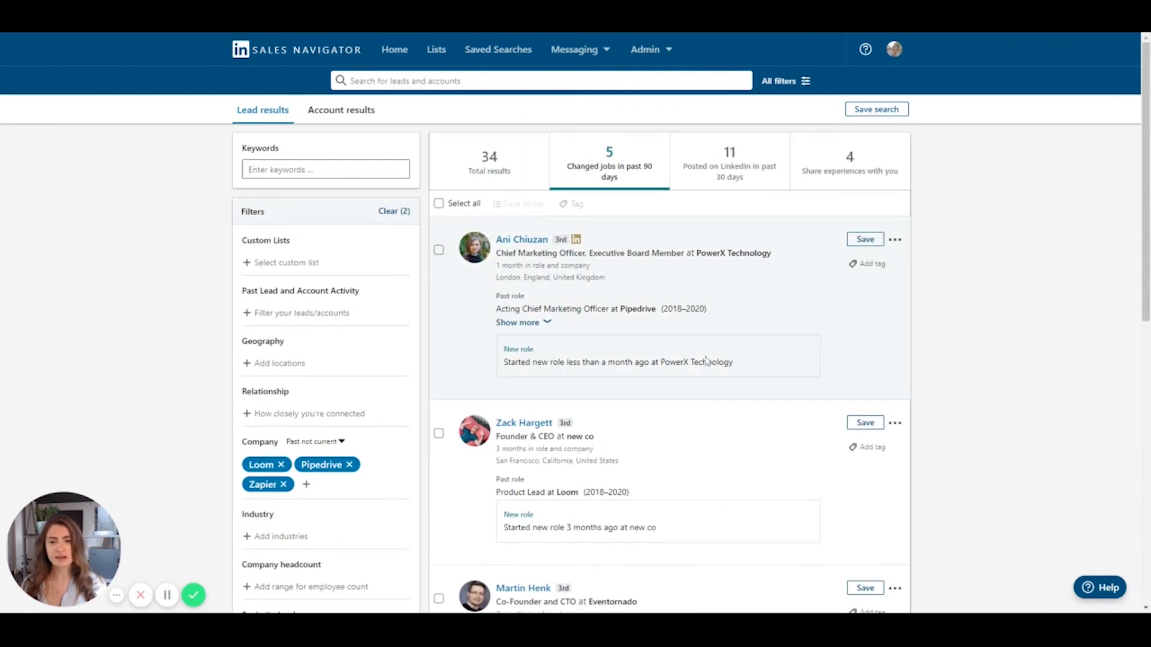
{"action": "scroll", "coordinate": [674, 299], "scroll_direction": "down", "scroll_amount": 8}
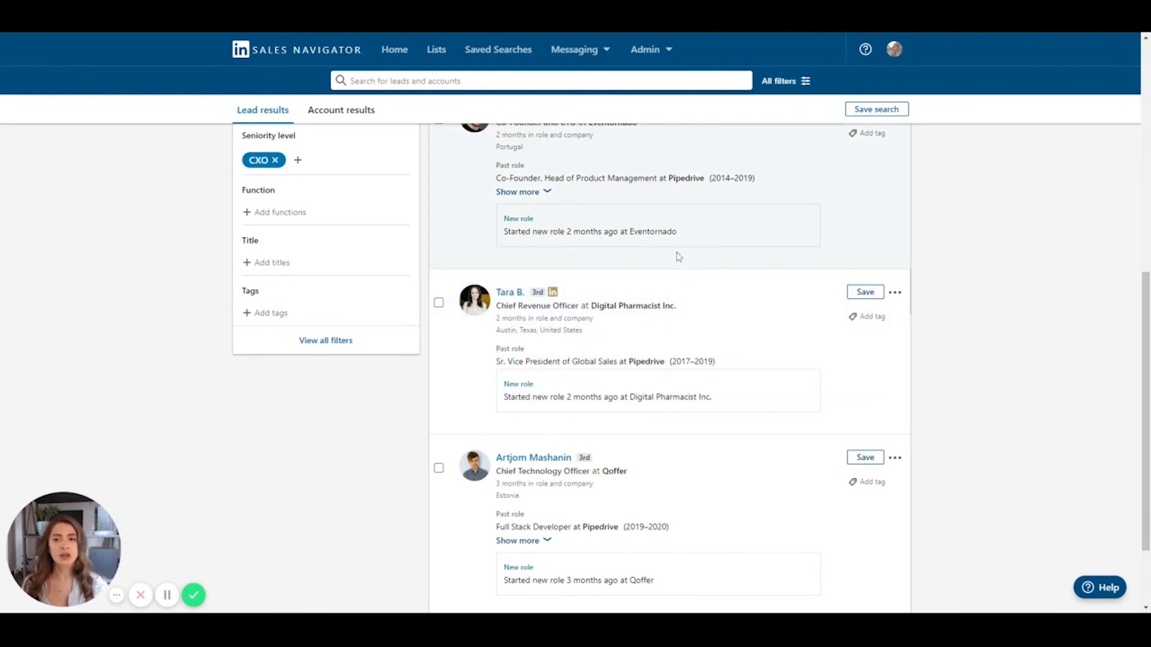
{"action": "scroll", "coordinate": [678, 256], "scroll_direction": "up", "scroll_amount": 4}
{"action": "mouse_move", "coordinate": [279, 226]}
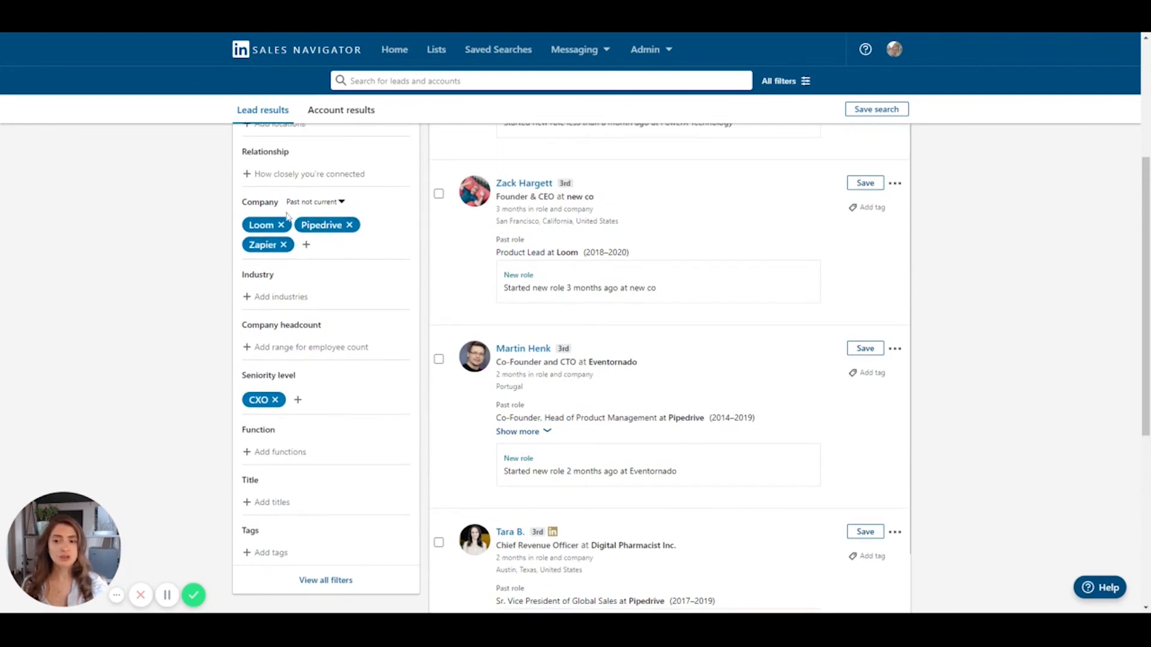
{"action": "scroll", "coordinate": [606, 285], "scroll_direction": "up", "scroll_amount": 4}
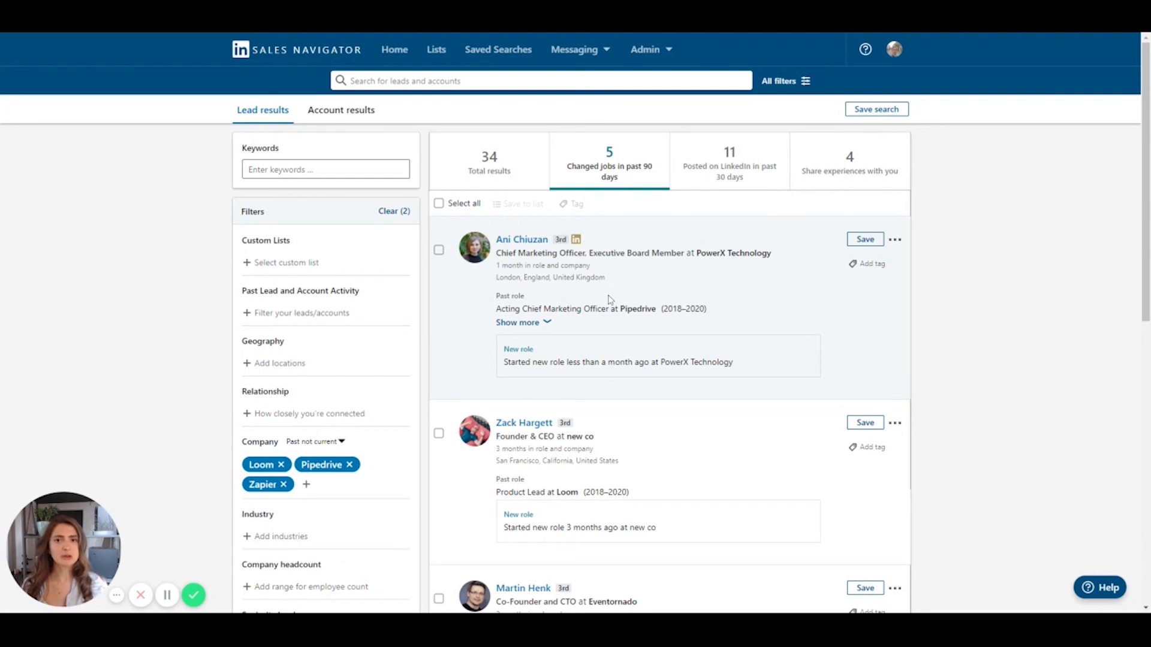
{"action": "scroll", "coordinate": [610, 299], "scroll_direction": "down", "scroll_amount": 1}
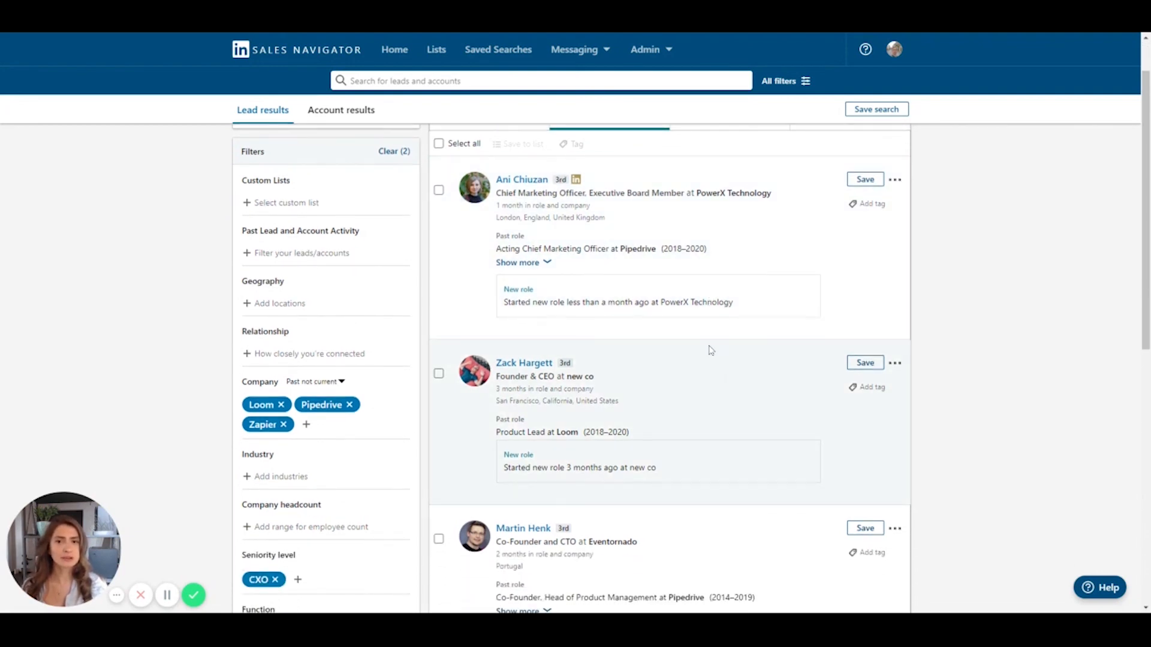
{"action": "scroll", "coordinate": [710, 351], "scroll_direction": "up", "scroll_amount": 1}
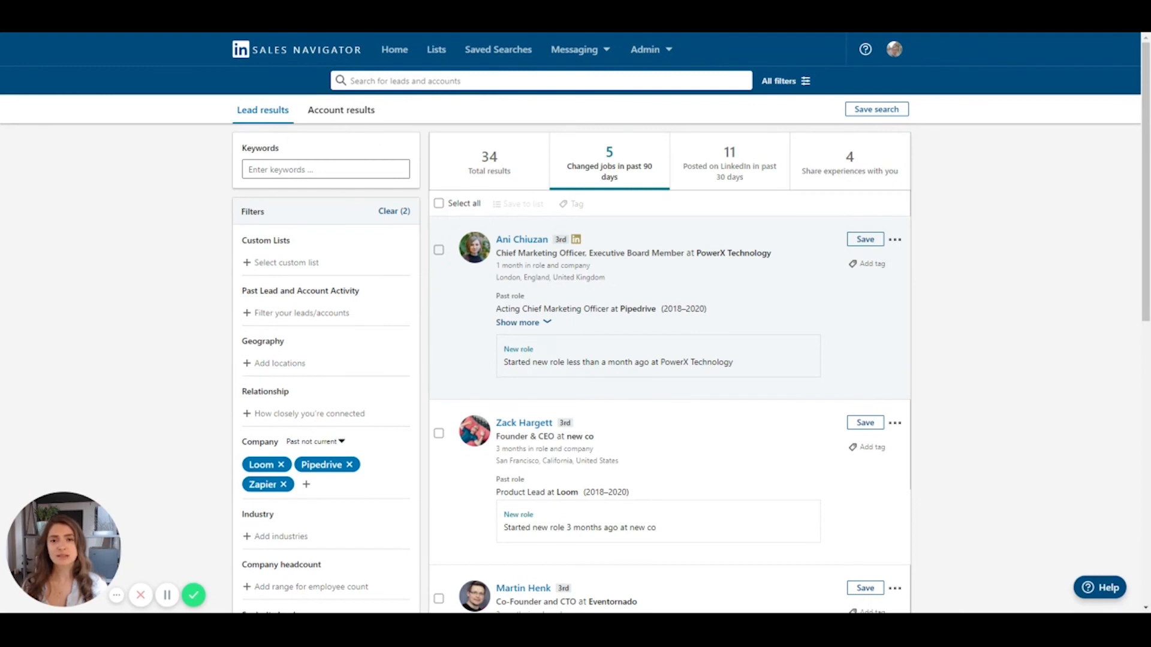